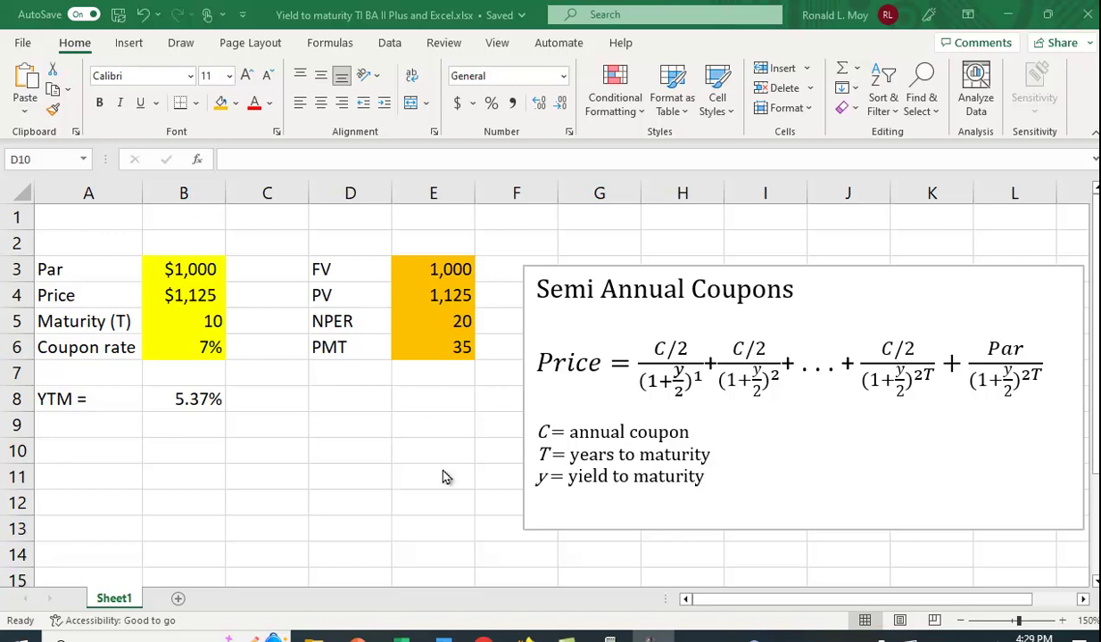
# Bring up the HP 12C emulator, clear its financial registers, and store 20 as n.
pyautogui.click(610, 639)
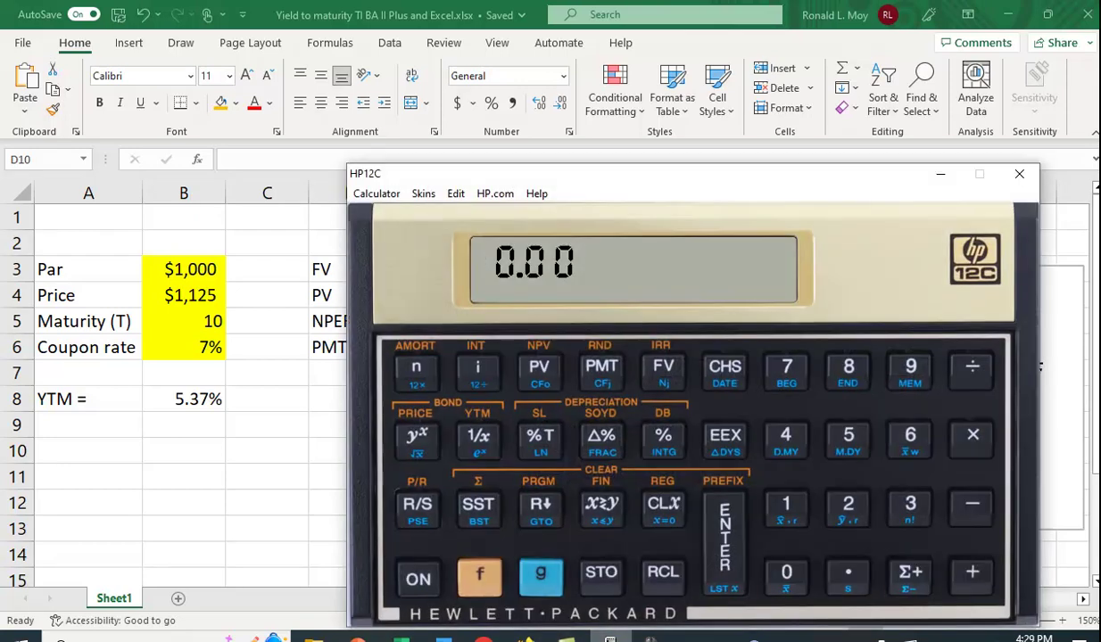
pyautogui.moveTo(654, 189); pyautogui.dragTo(664, 115)
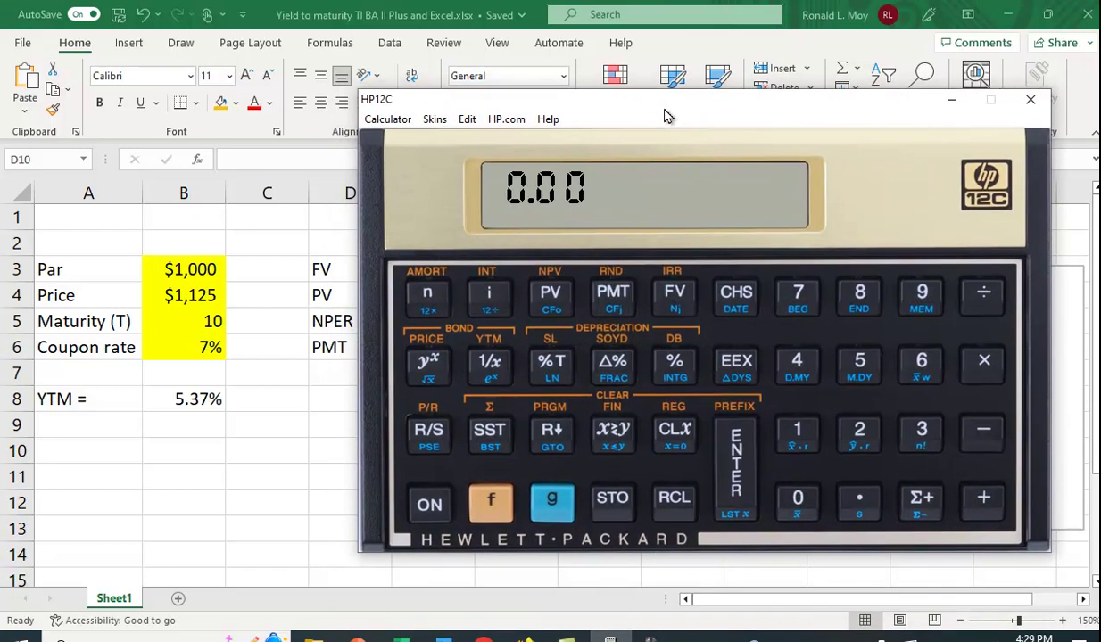
pyautogui.click(492, 505)
pyautogui.click(843, 427)
pyautogui.click(784, 493)
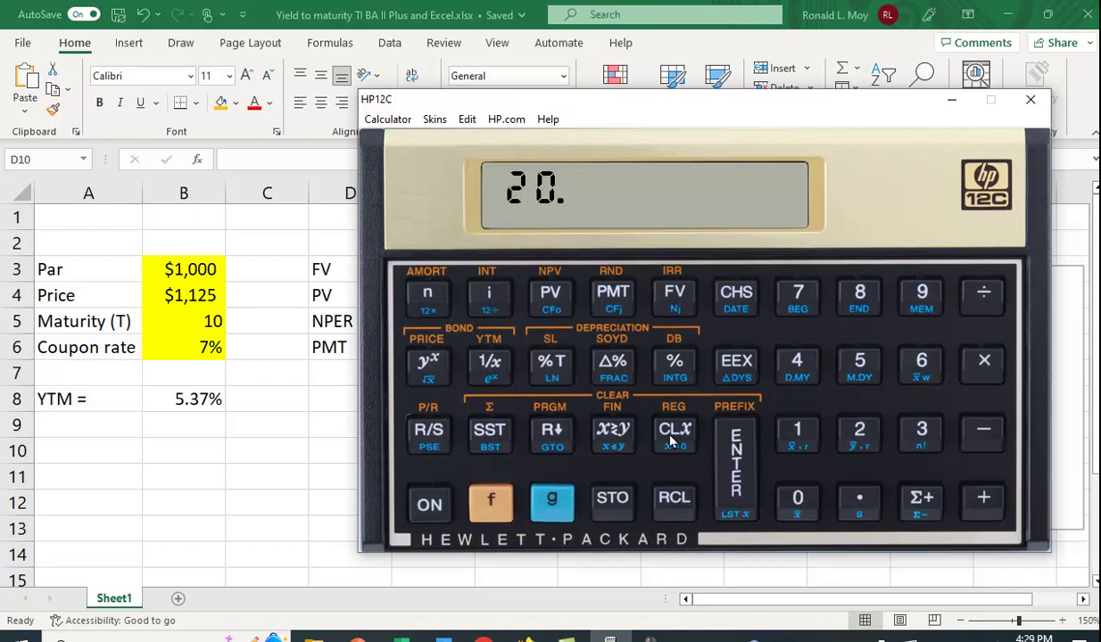
pyautogui.click(413, 285)
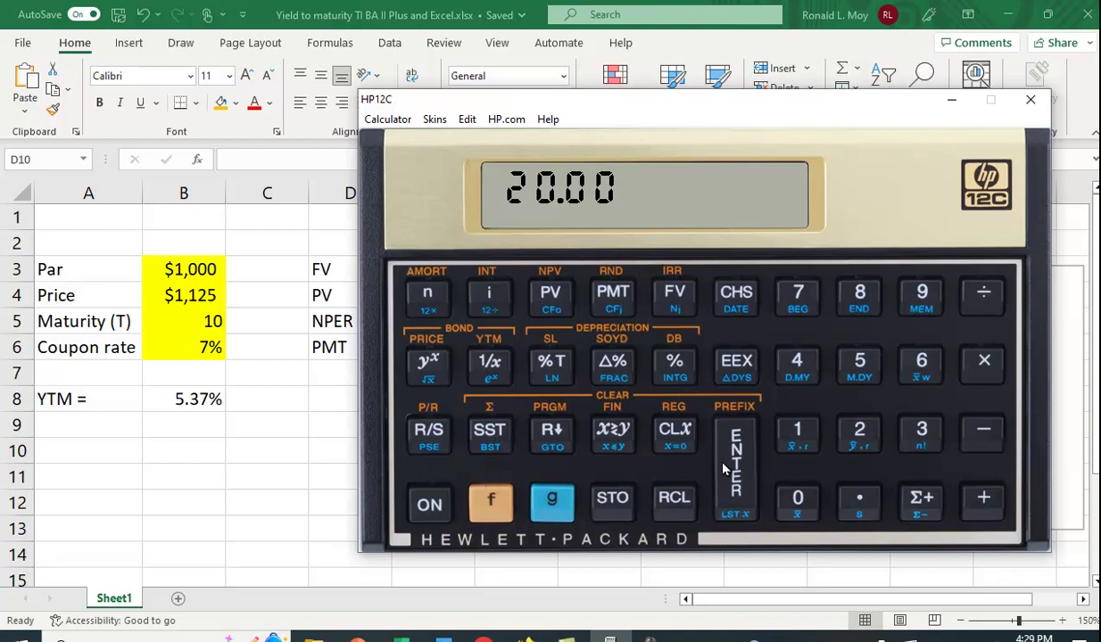
# Store -1,125 as the present value and shift the calculator to reveal column E.
pyautogui.click(796, 432)
pyautogui.click(801, 435)
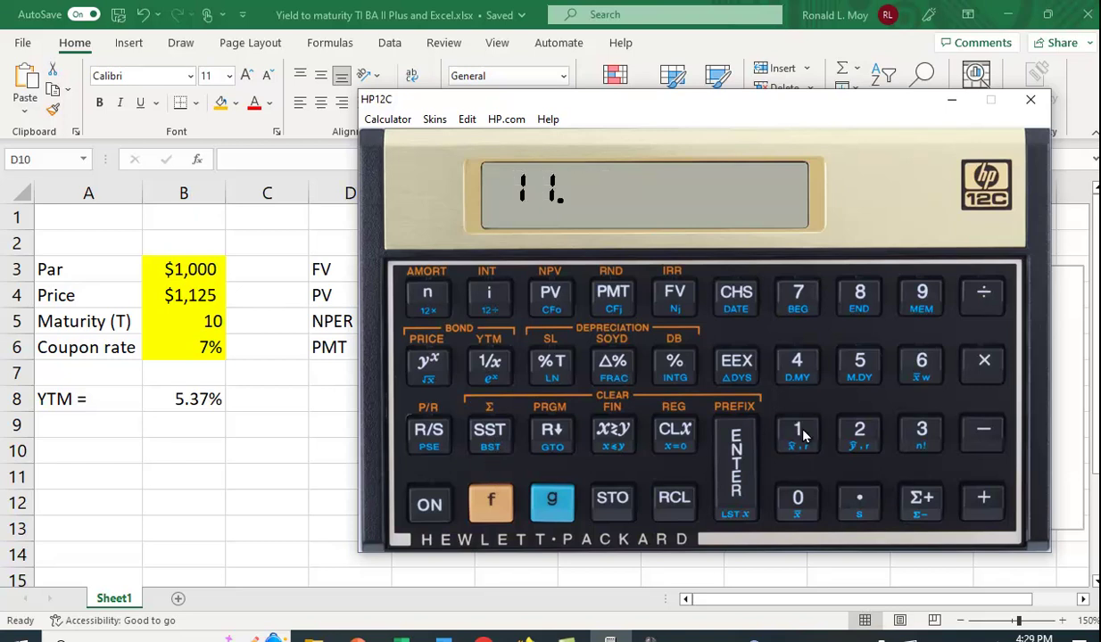
pyautogui.click(858, 431)
pyautogui.click(859, 366)
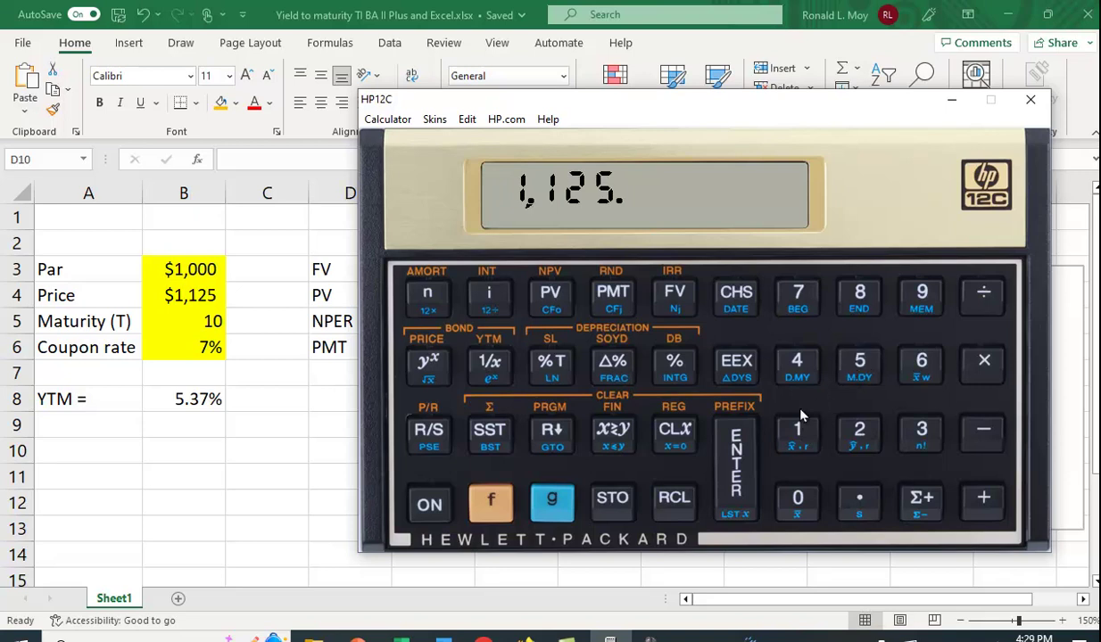
pyautogui.click(739, 296)
pyautogui.click(549, 294)
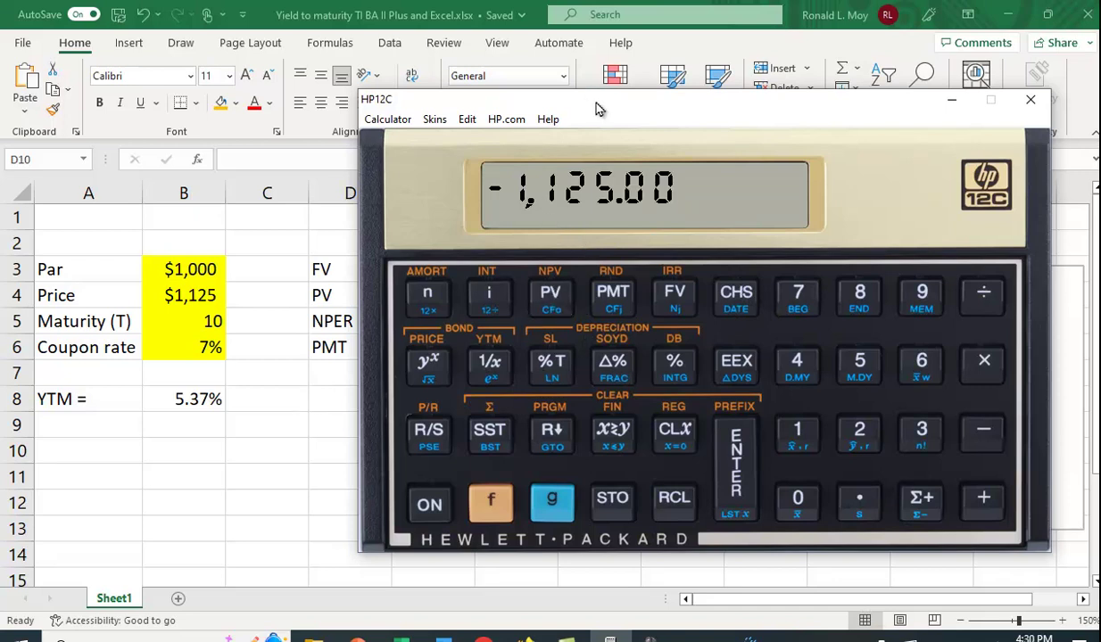
pyautogui.moveTo(596, 109); pyautogui.dragTo(644, 103)
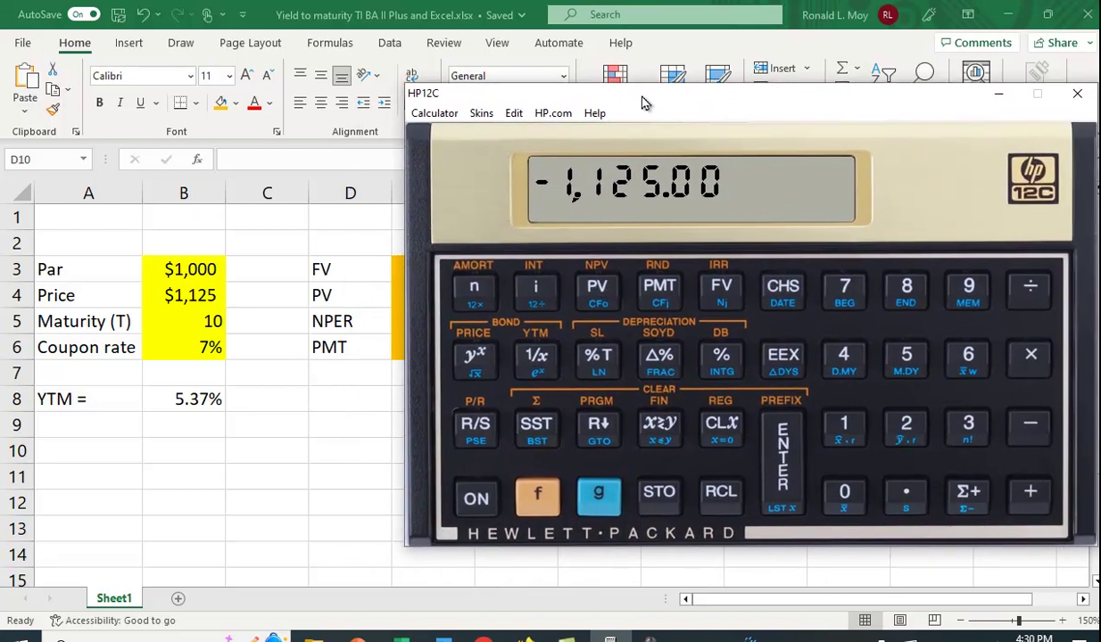
# Store 35 as the payment and 1,000 as the future value.
pyautogui.click(966, 424)
pyautogui.click(912, 357)
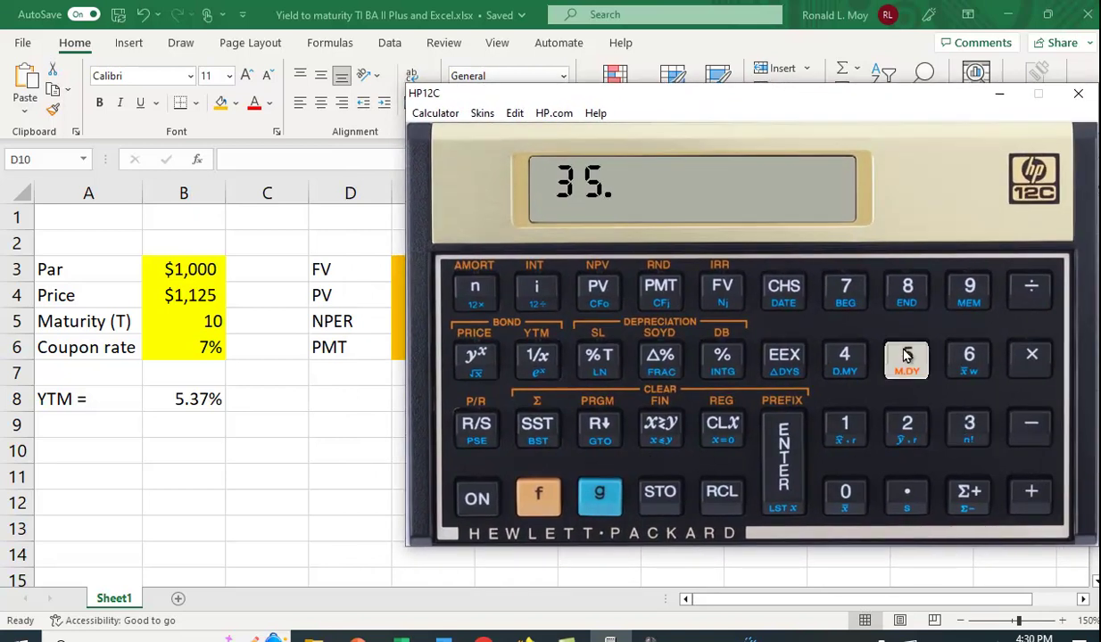
pyautogui.click(658, 284)
pyautogui.click(859, 426)
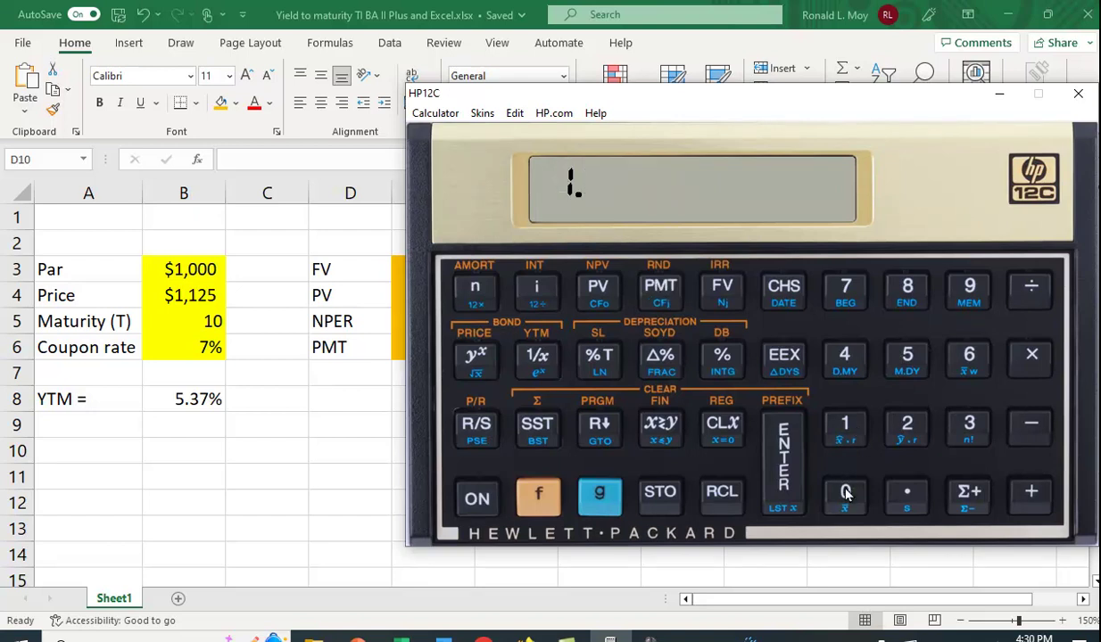
pyautogui.click(845, 493)
pyautogui.click(845, 494)
pyautogui.click(846, 498)
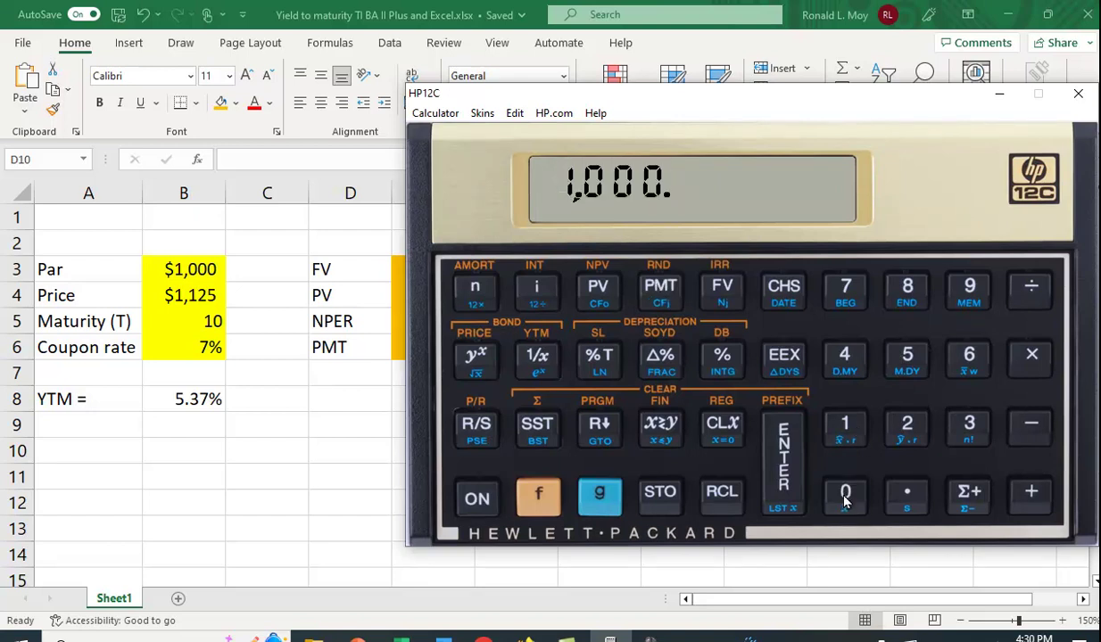
pyautogui.click(722, 290)
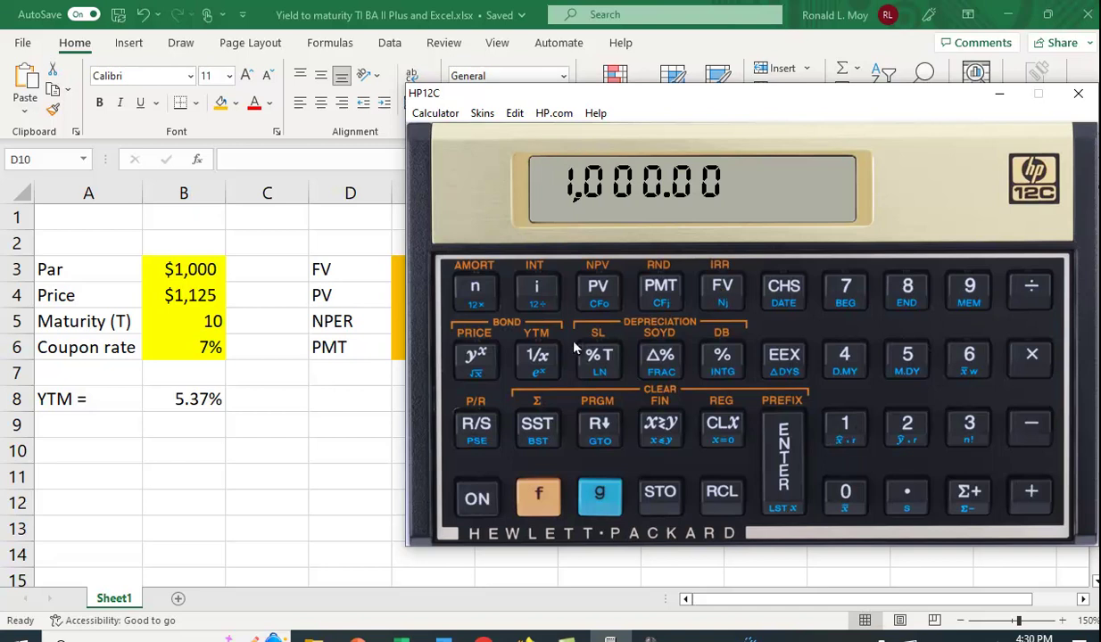
# Solve for the 2.68 per-period rate and multiply it by 2 to get 5.37.
pyautogui.click(534, 287)
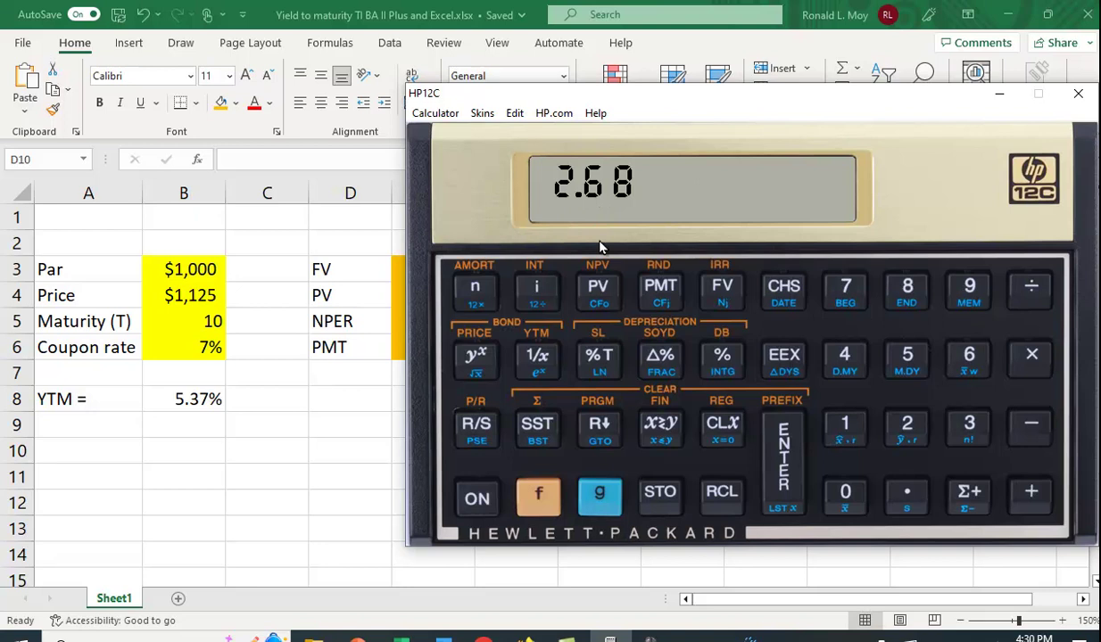
pyautogui.click(785, 458)
pyautogui.click(908, 424)
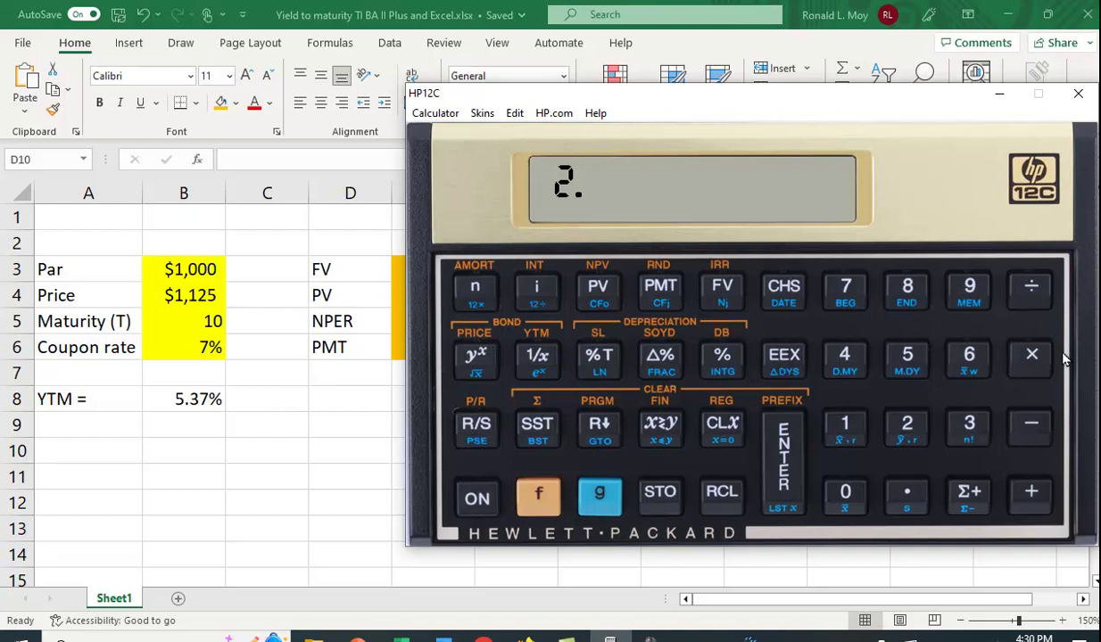
pyautogui.click(1033, 356)
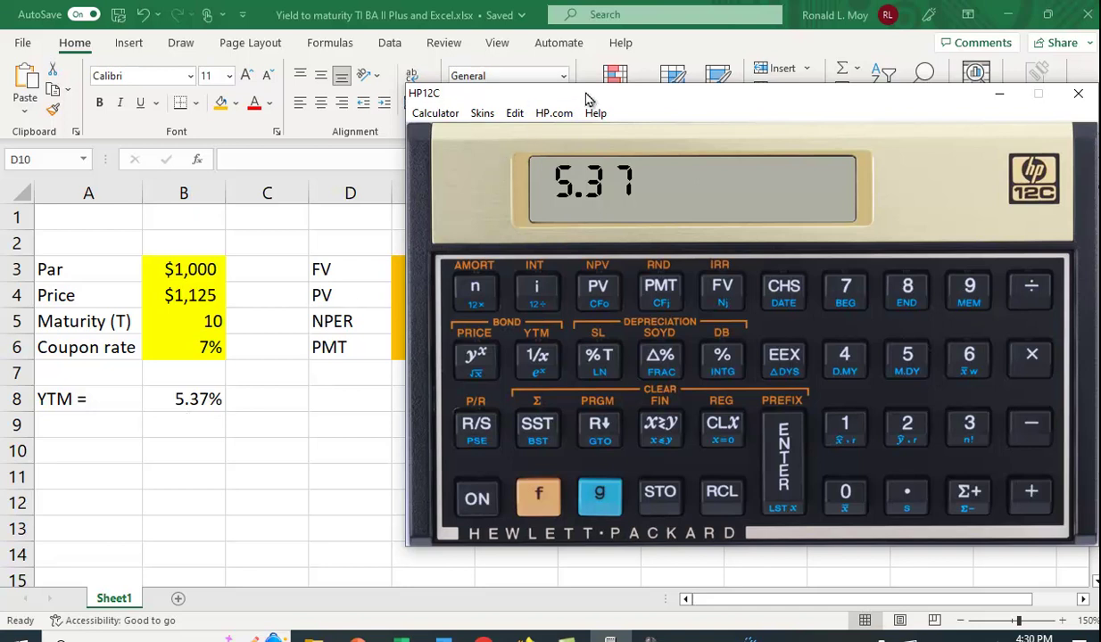
# Move the calculator aside and build =RATE(E5,E6,-E4,E3) in cell B9.
pyautogui.moveTo(587, 95); pyautogui.dragTo(764, 102)
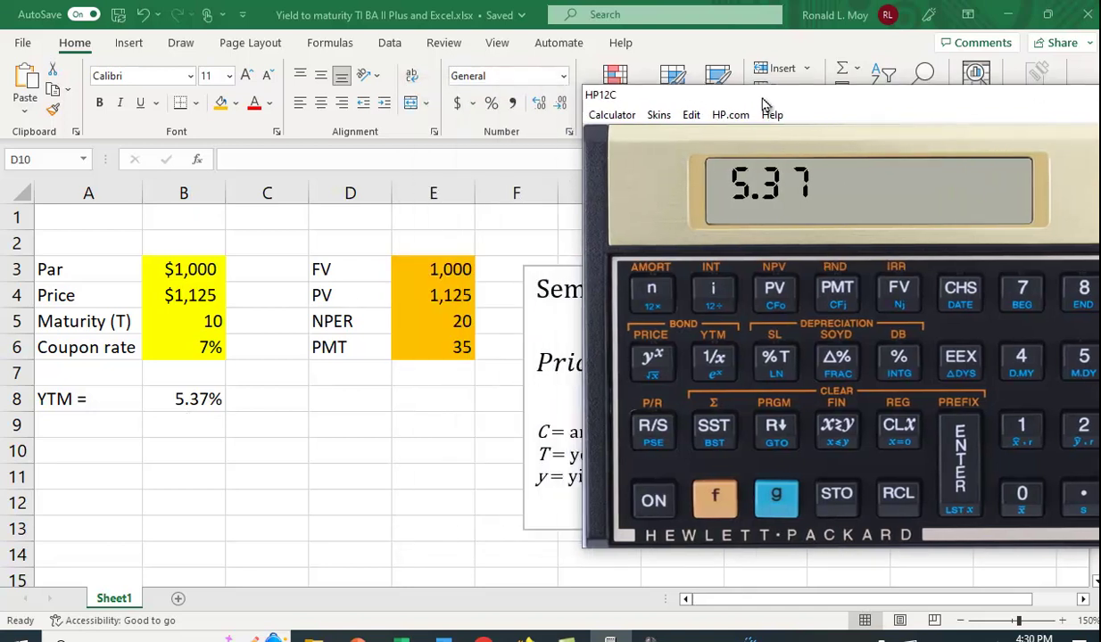
pyautogui.click(187, 423)
pyautogui.click(187, 421)
pyautogui.write('=')
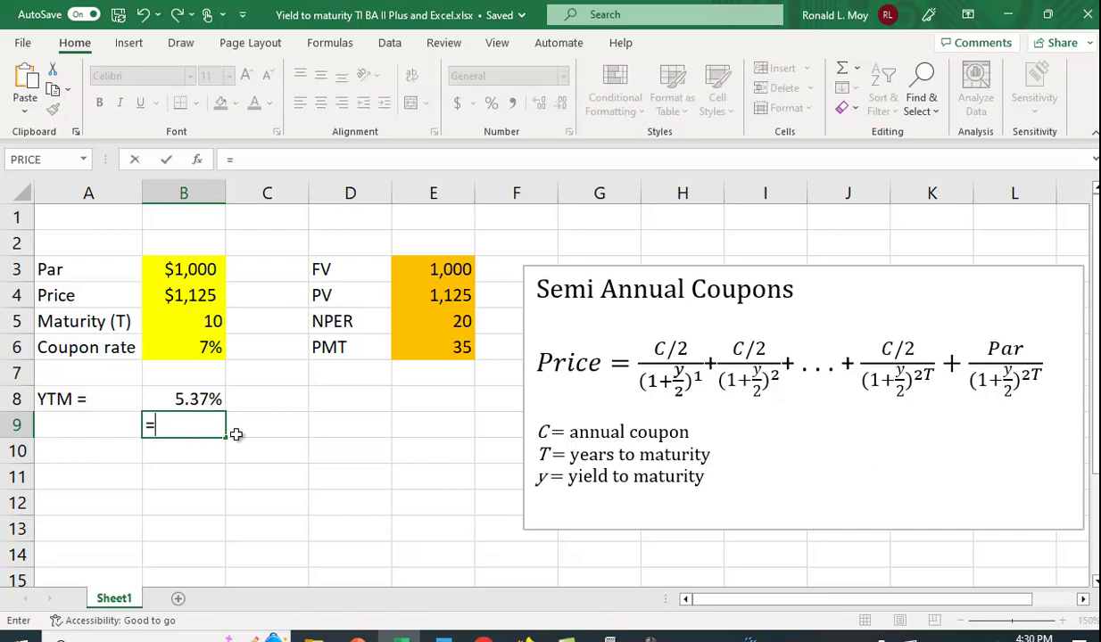
pyautogui.write('rate')
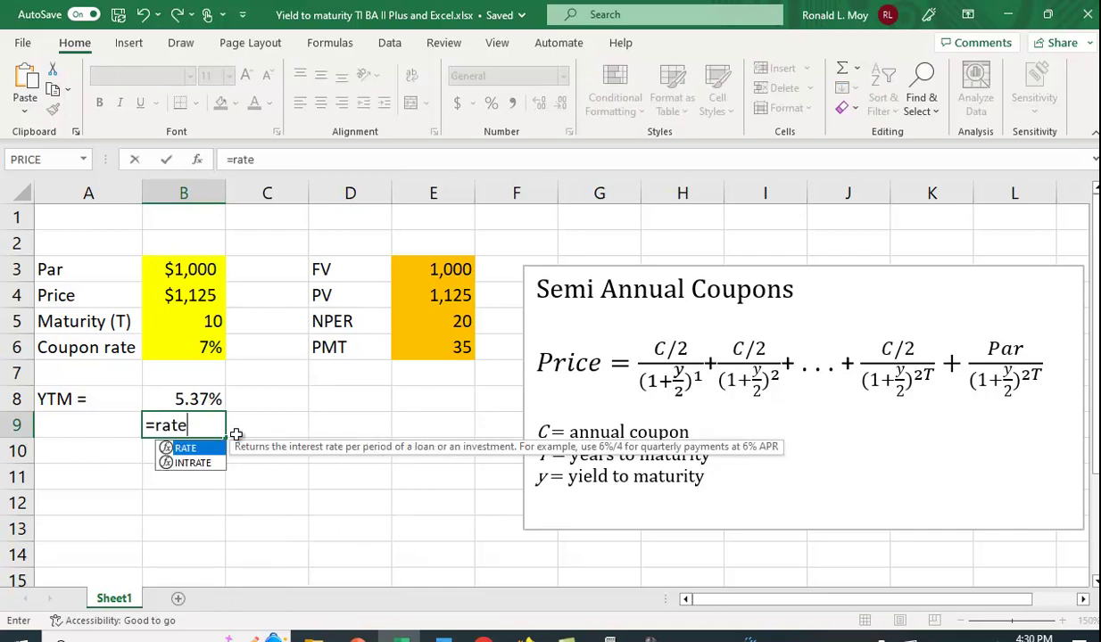
pyautogui.write('(')
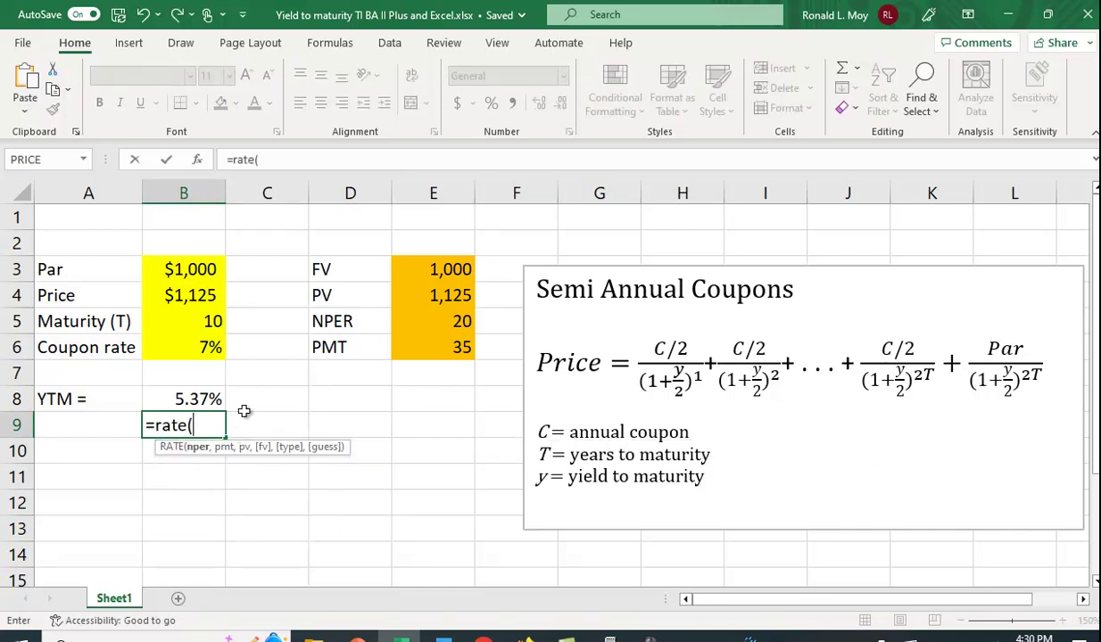
pyautogui.click(469, 321)
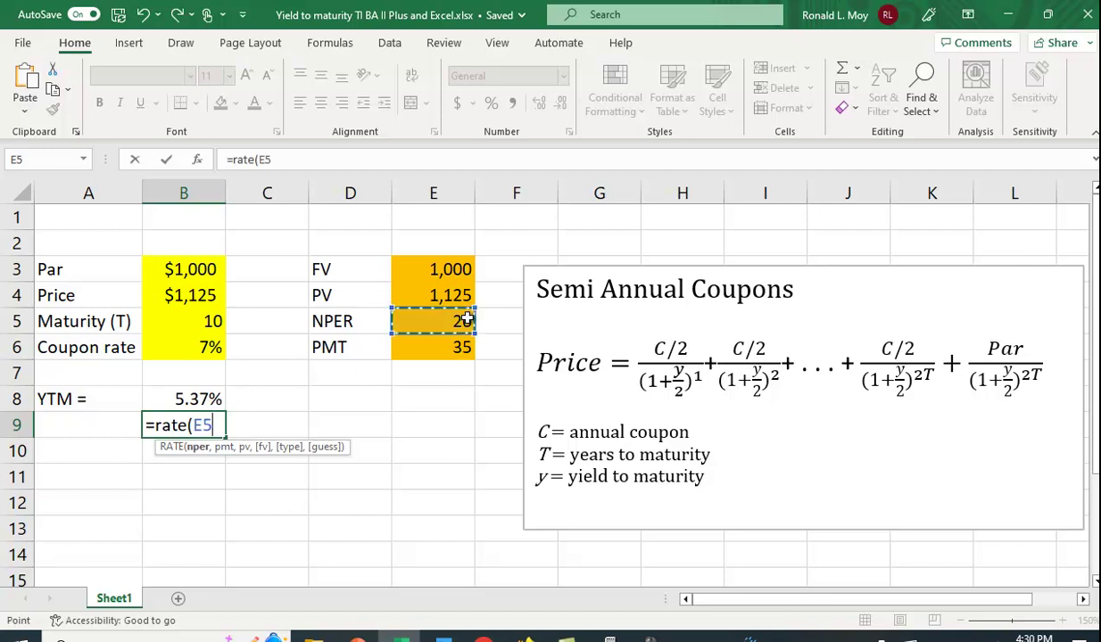
pyautogui.write(',')
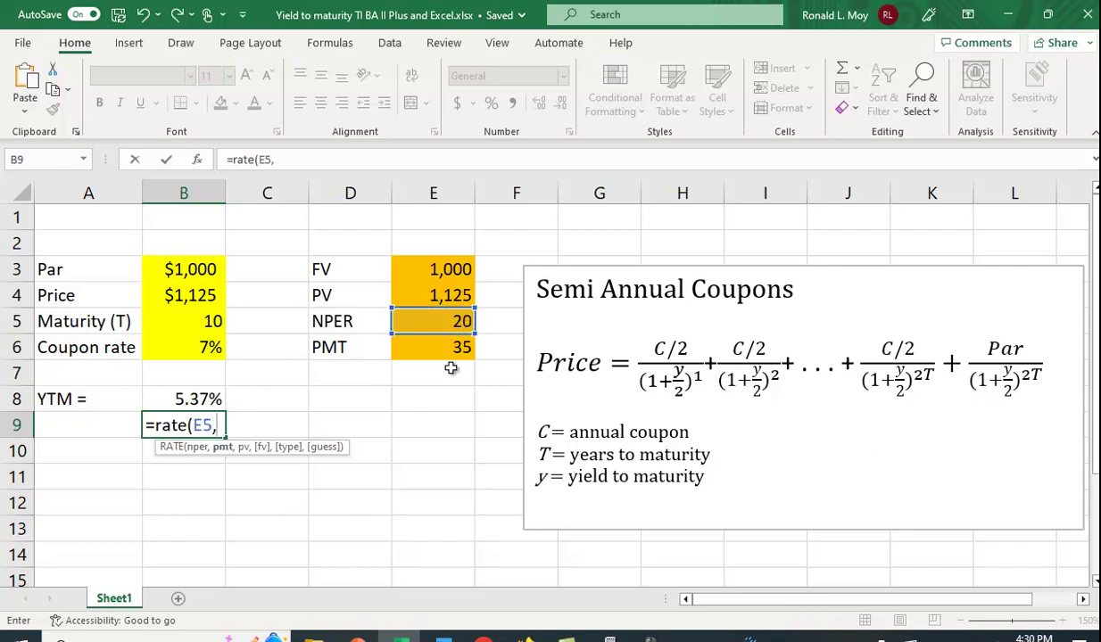
pyautogui.click(453, 348)
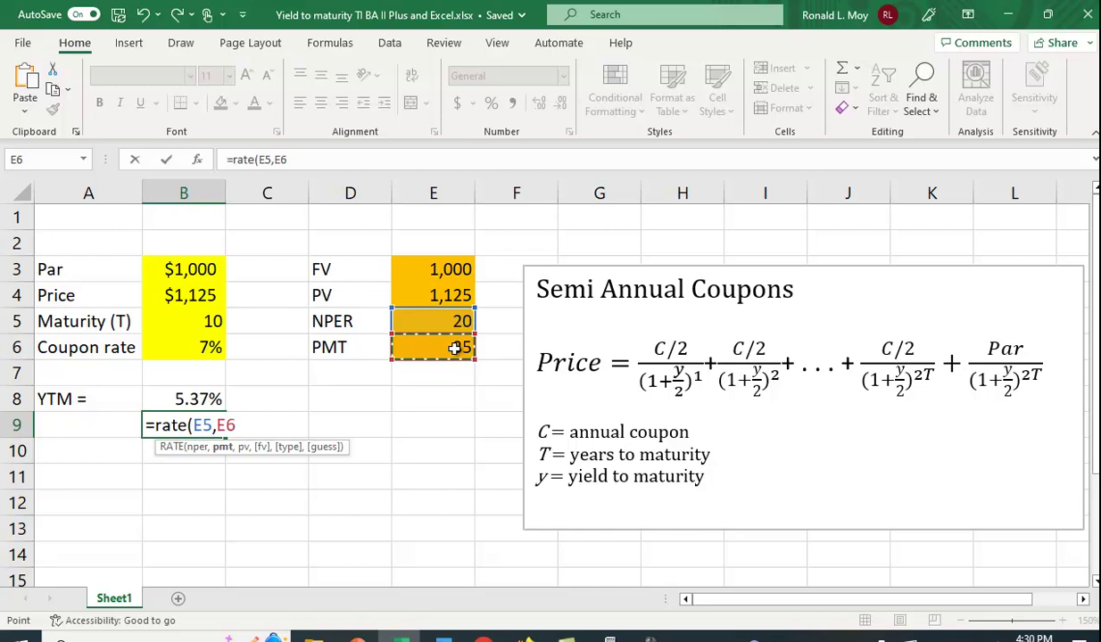
pyautogui.write(',')
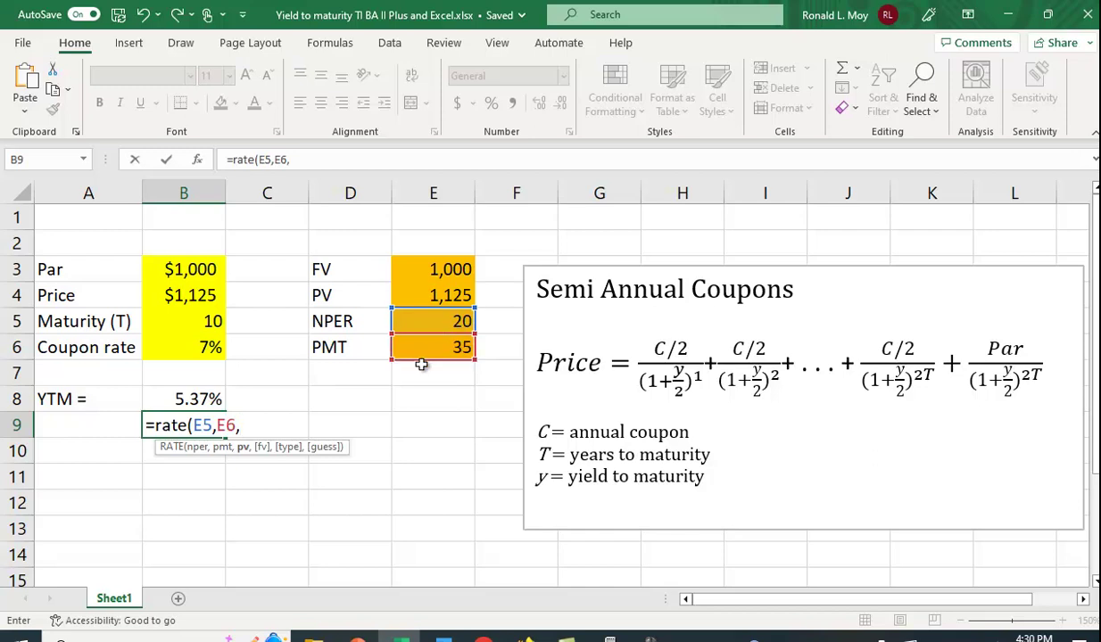
pyautogui.write('-')
pyautogui.click(435, 296)
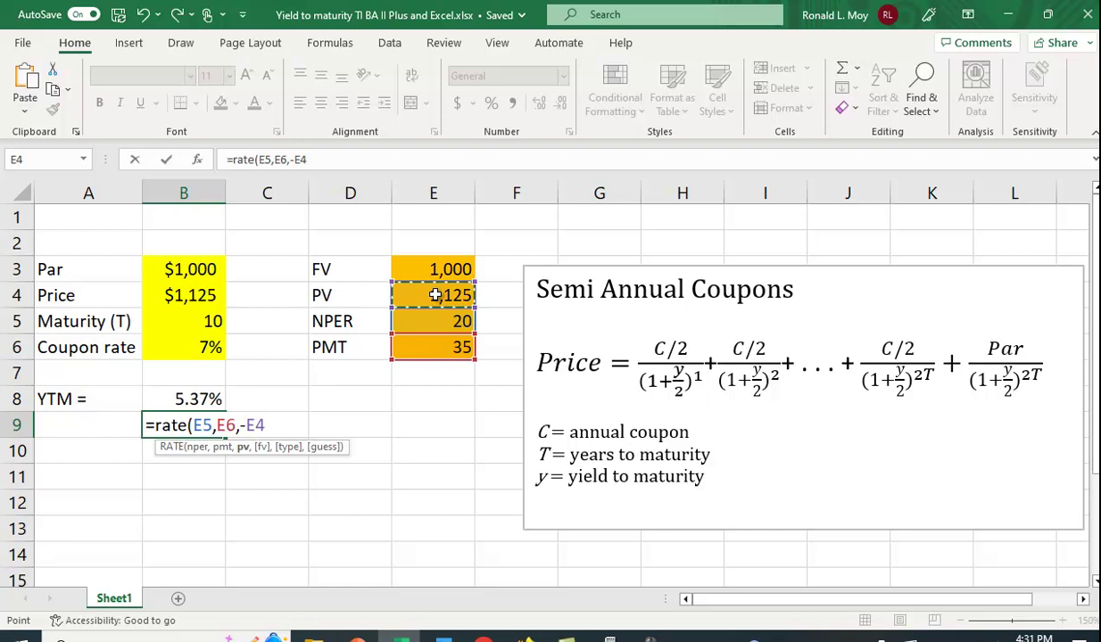
pyautogui.write(',')
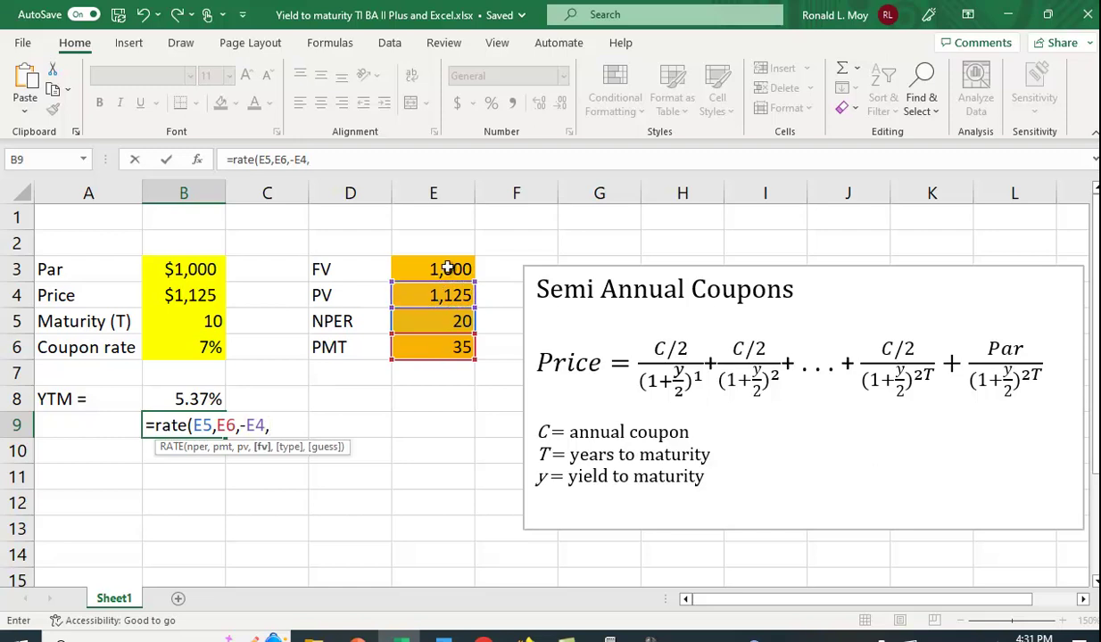
pyautogui.click(447, 269)
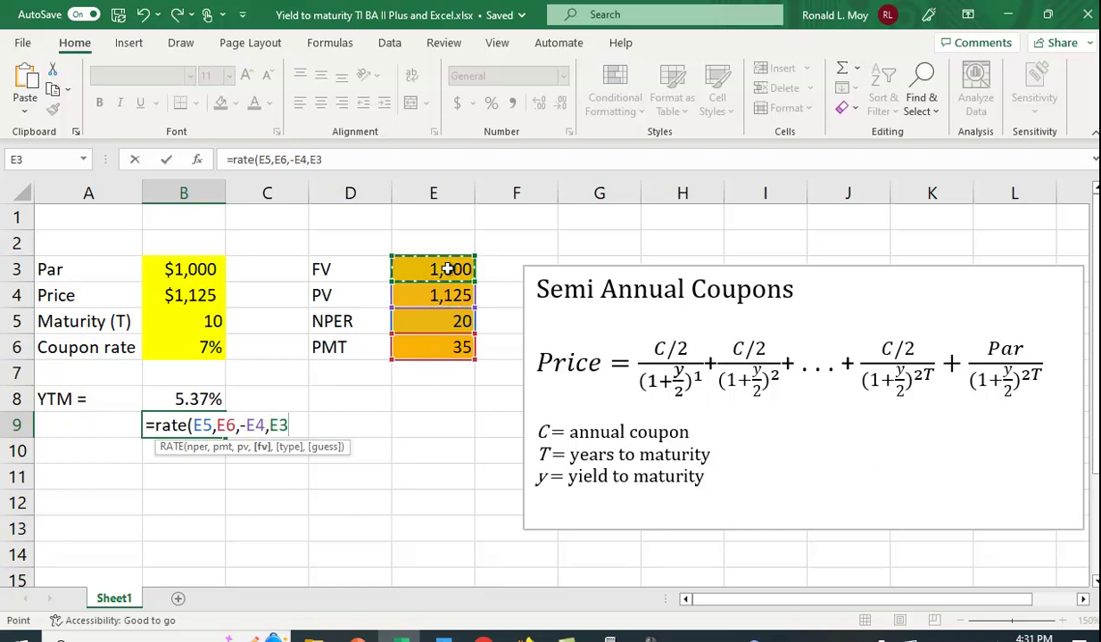
# Close and enter the RATE formula, then show B9 to two decimals (2.68%).
pyautogui.write(')')
pyautogui.press('Return')
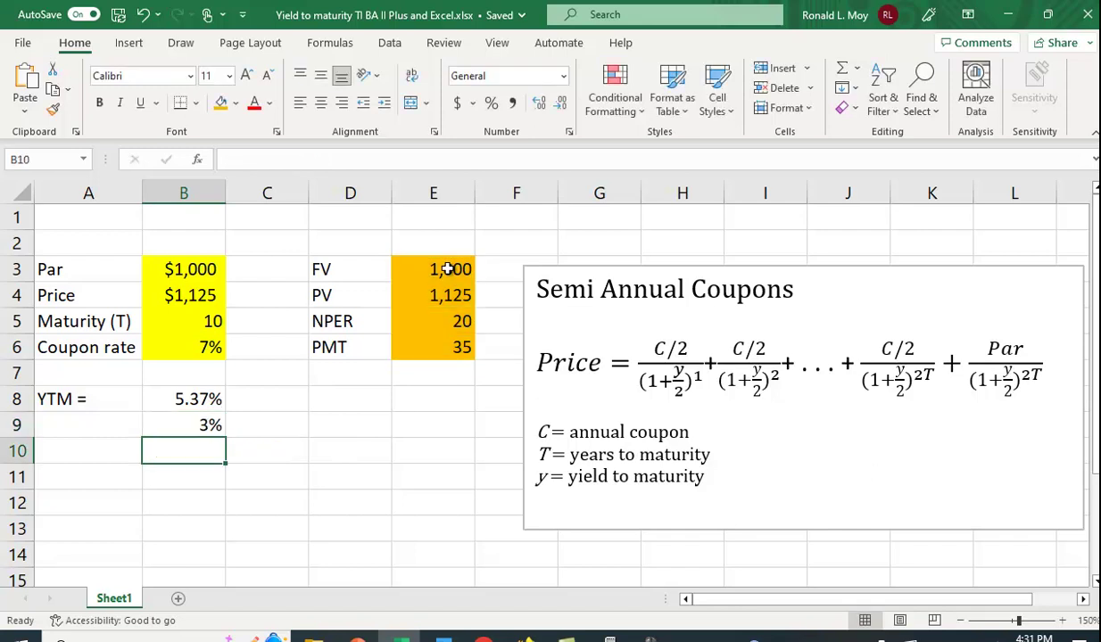
pyautogui.click(183, 426)
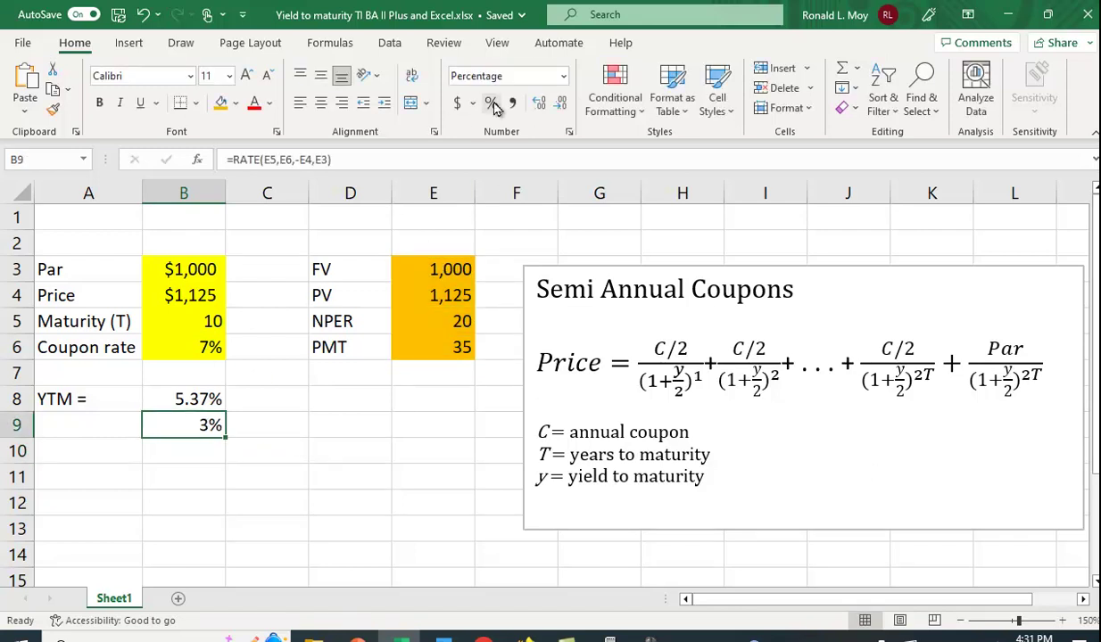
pyautogui.click(539, 107)
pyautogui.click(539, 107)
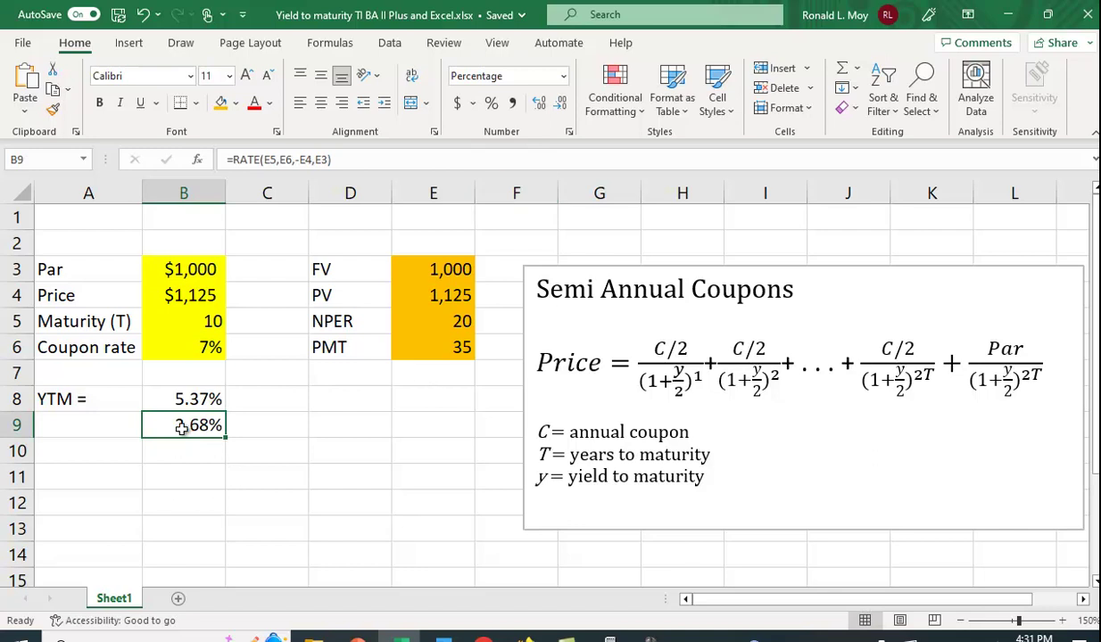
# Append *2 to B9's formula so it shows 5.37%.
pyautogui.click(361, 169)
pyautogui.write('*')
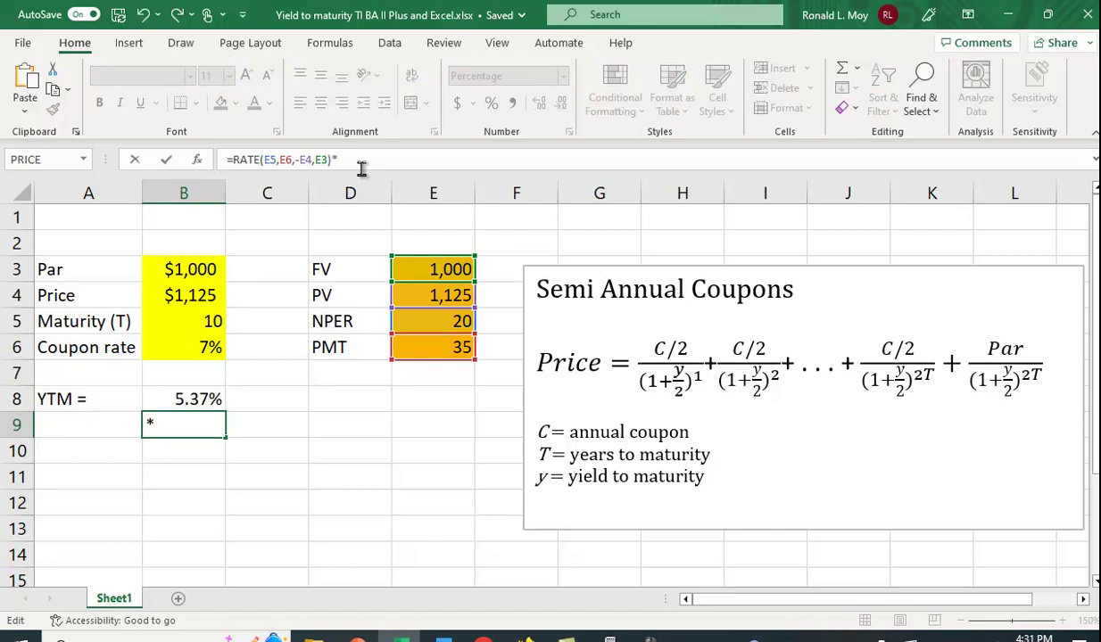
pyautogui.write('2')
pyautogui.press('Return')
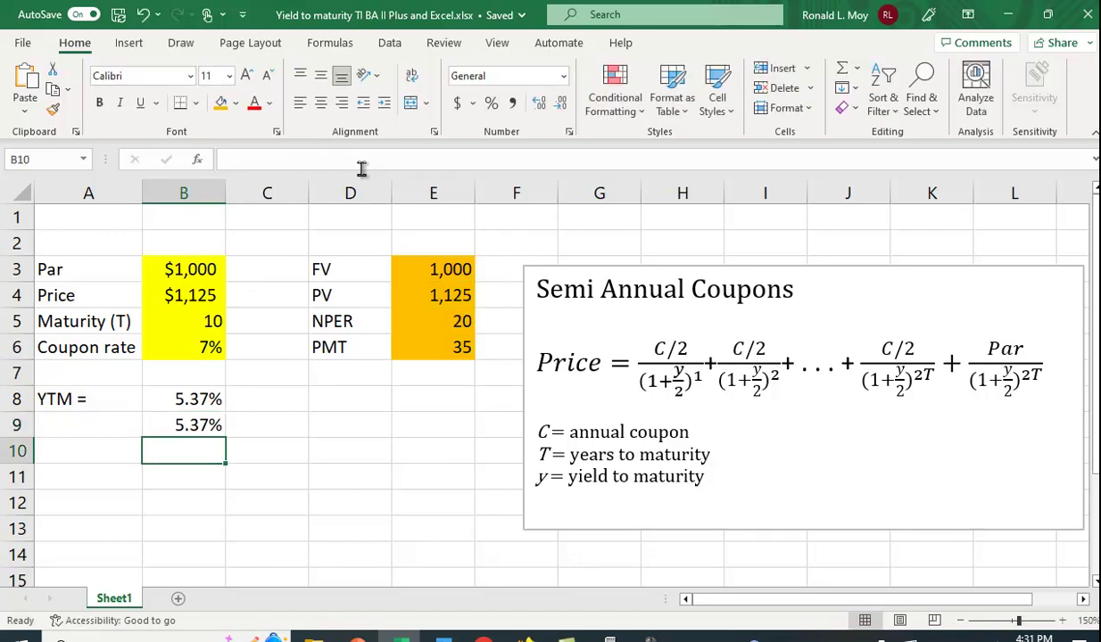